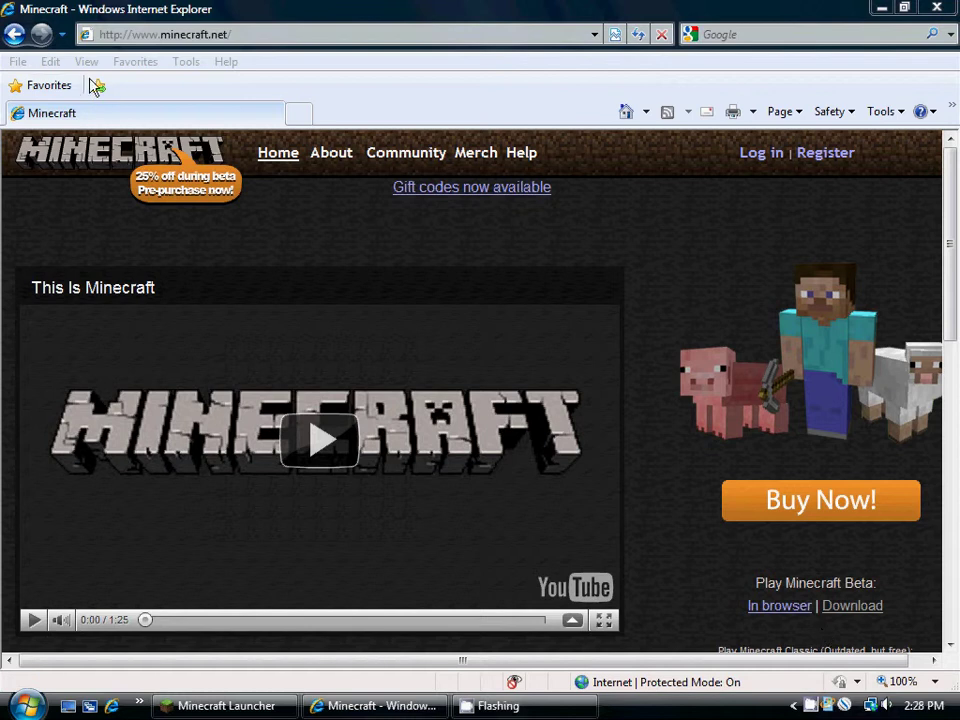
Step: Open the Minecraft Beta download page from the minecraft.net home page and bring the Windows download links into view
{"action": "left_click", "coordinate": [161, 34]}
{"action": "left_click", "coordinate": [317, 225]}
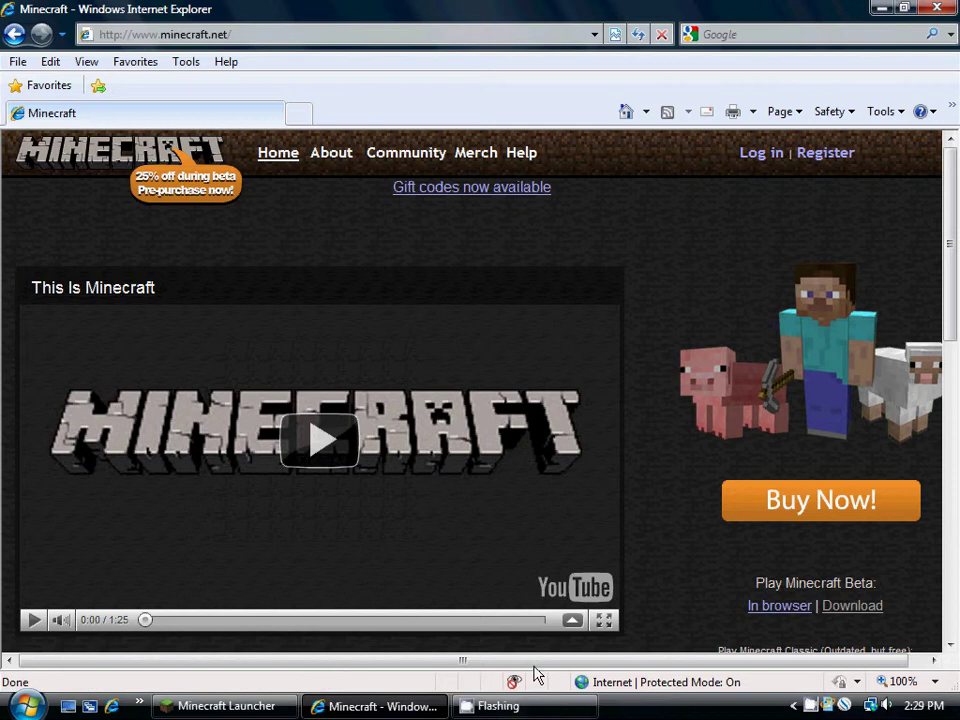
{"action": "left_click_drag", "start_coordinate": [654, 660], "coordinate": [671, 660]}
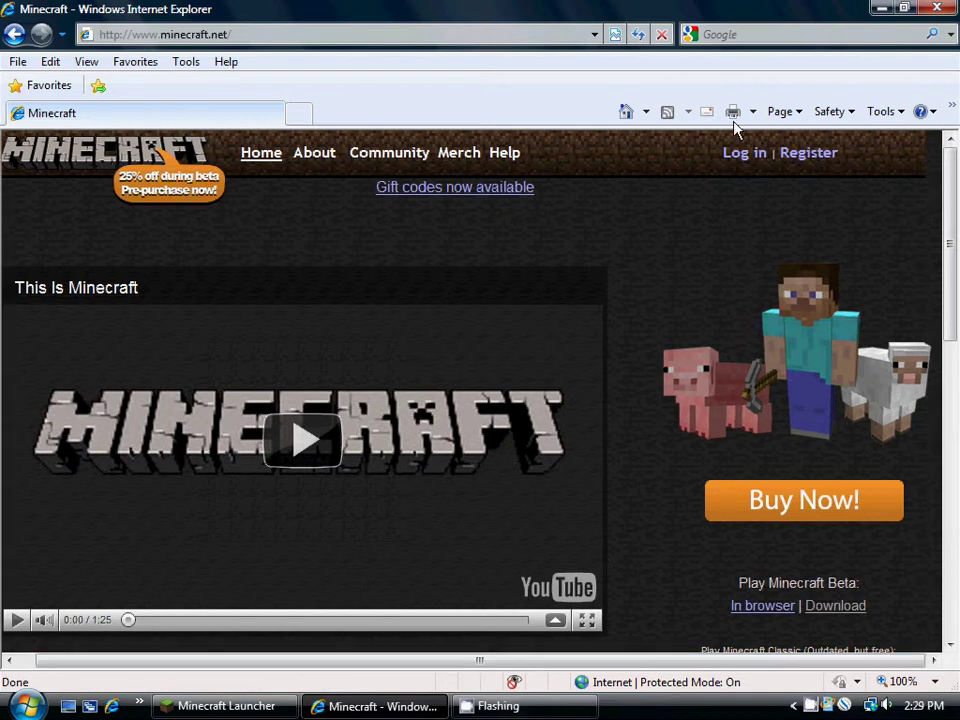
{"action": "scroll", "coordinate": [845, 450], "scroll_direction": "down", "scroll_amount": 2}
{"action": "scroll", "coordinate": [845, 450], "scroll_direction": "down", "scroll_amount": 2}
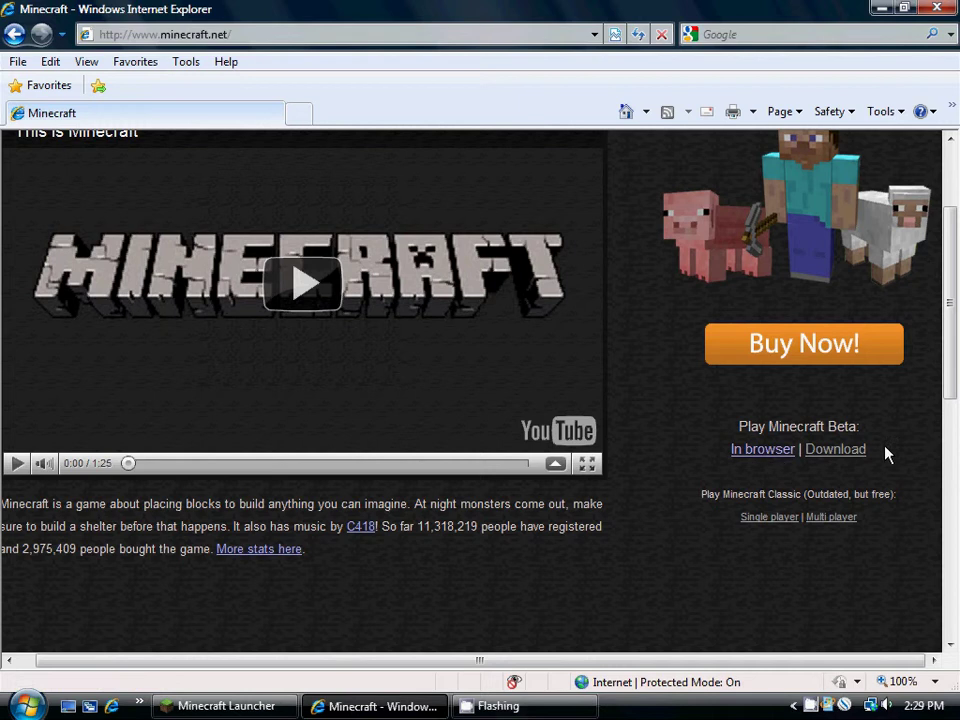
{"action": "left_click", "coordinate": [835, 457]}
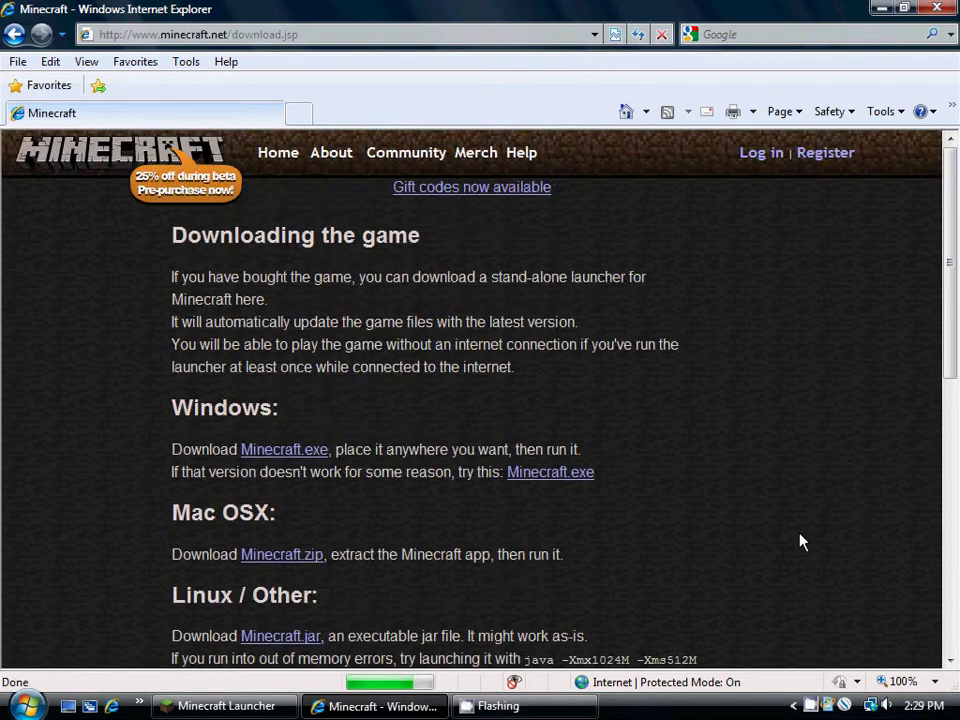
{"action": "scroll", "coordinate": [535, 474], "scroll_direction": "down", "scroll_amount": 1}
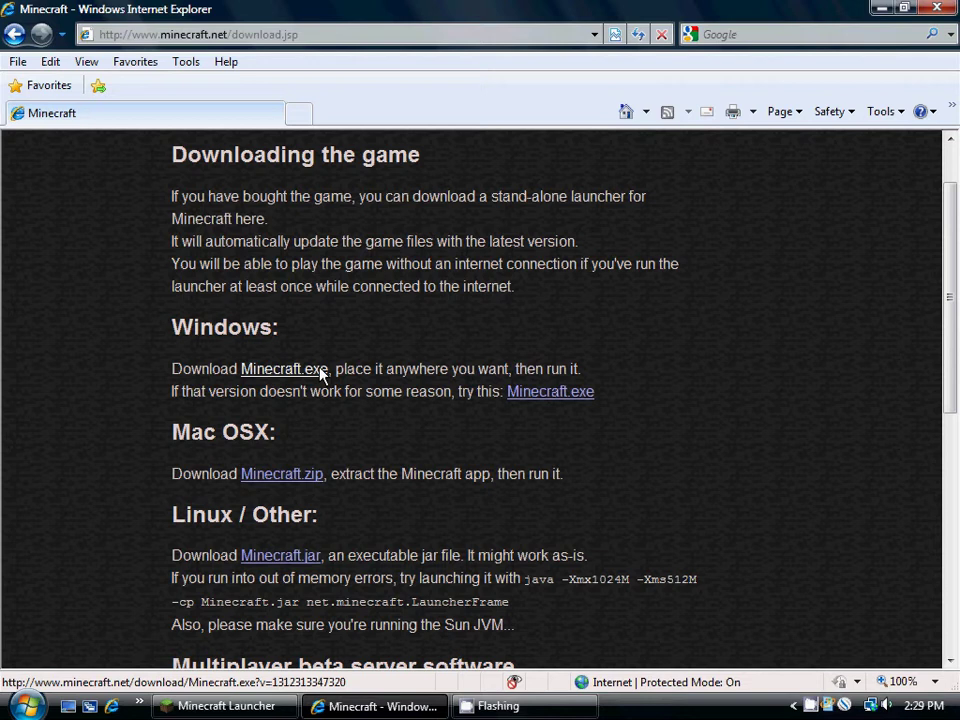
{"action": "right_click", "coordinate": [264, 476]}
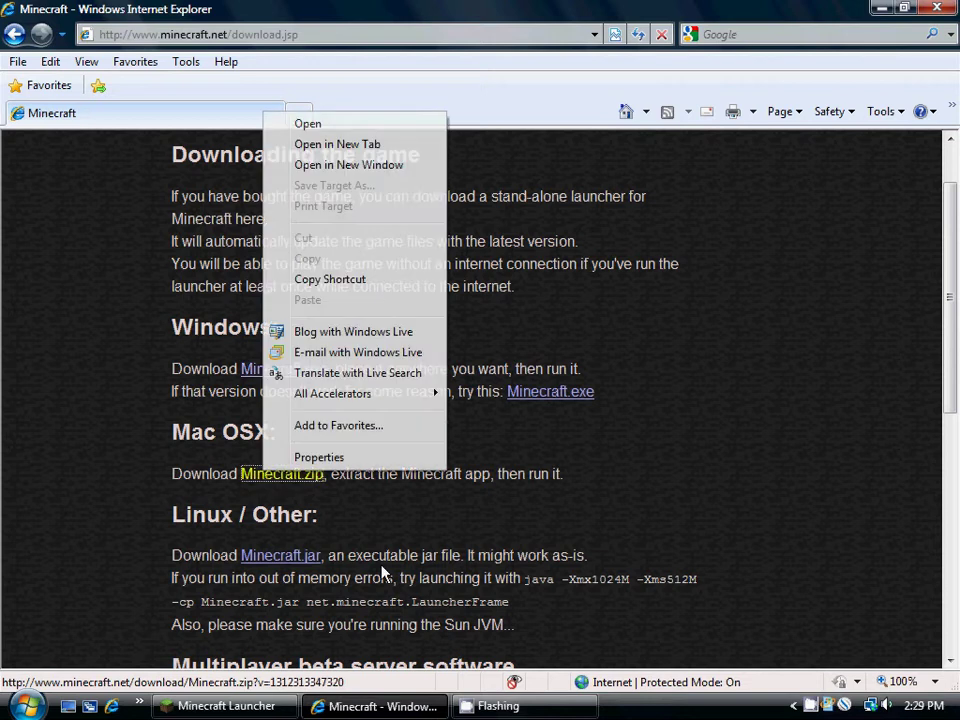
{"action": "key", "text": "Escape"}
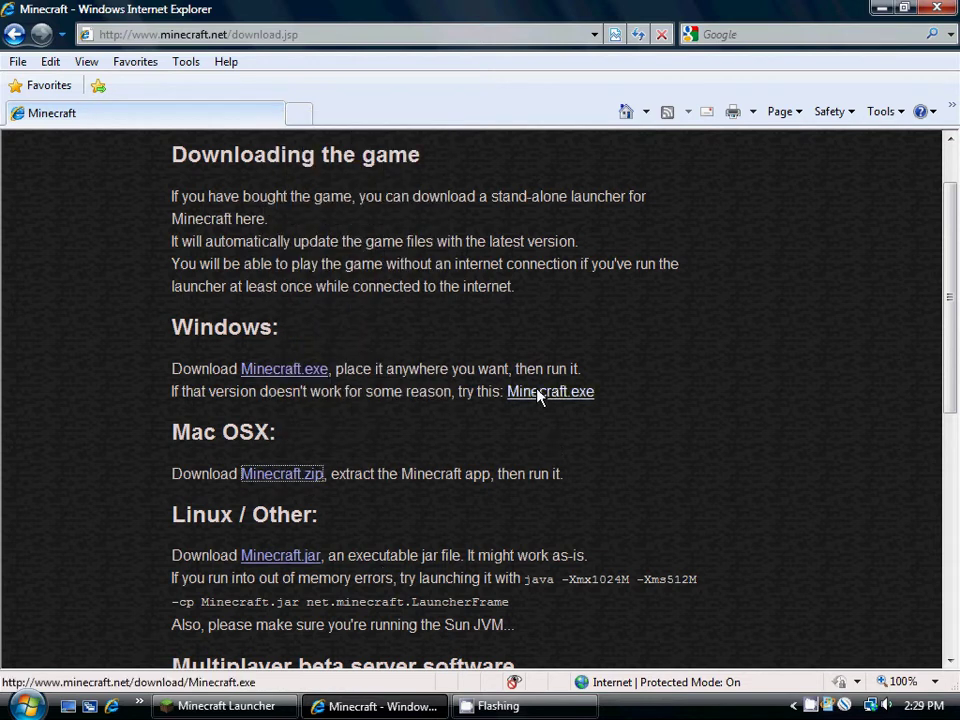
{"action": "right_click", "coordinate": [542, 396]}
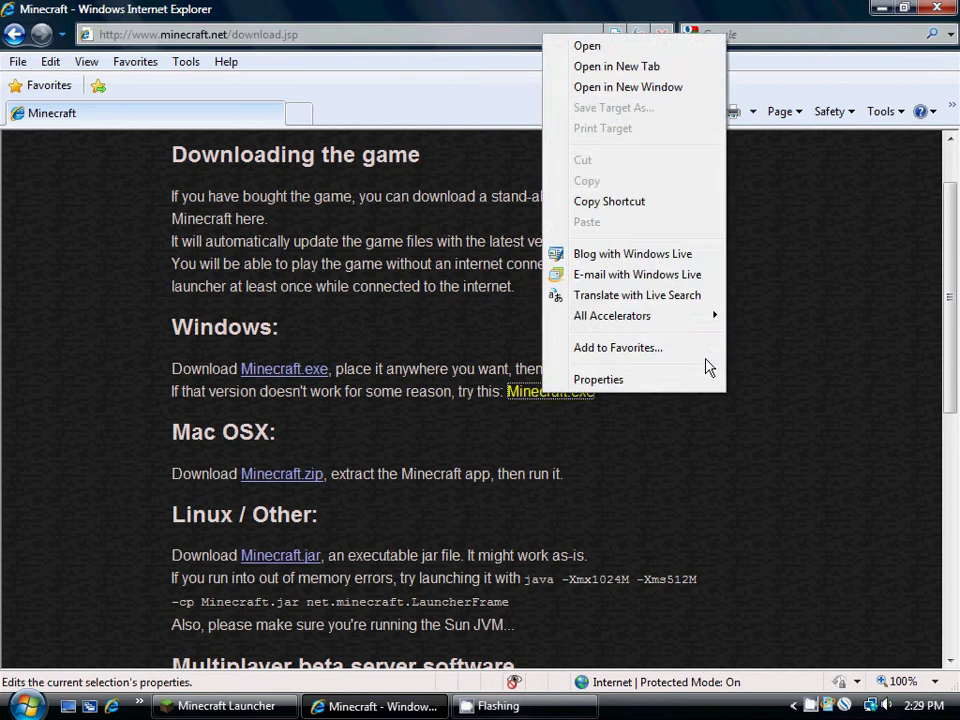
{"action": "key", "text": "Escape"}
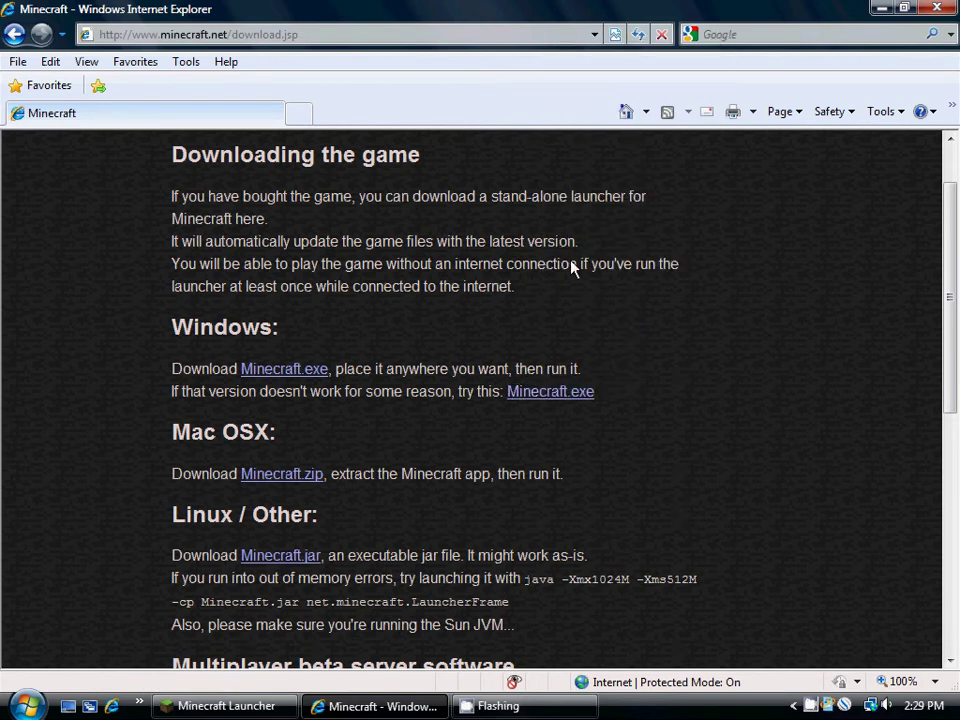
Step: Save the alternative Windows version of Minecraft.exe to the Desktop
{"action": "left_click", "coordinate": [580, 397]}
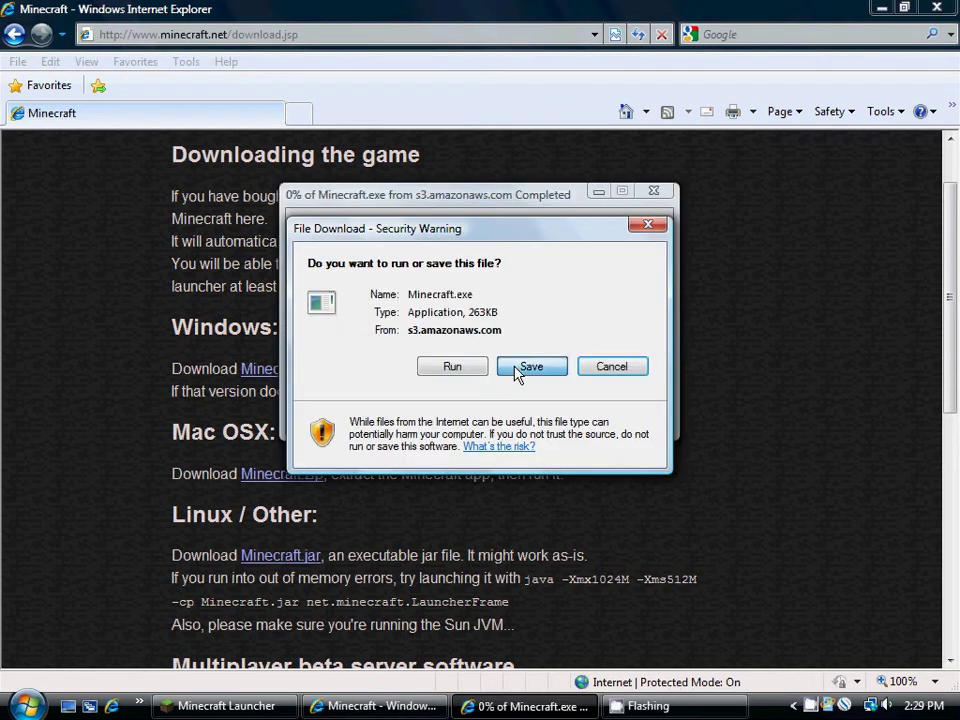
{"action": "left_click", "coordinate": [520, 367]}
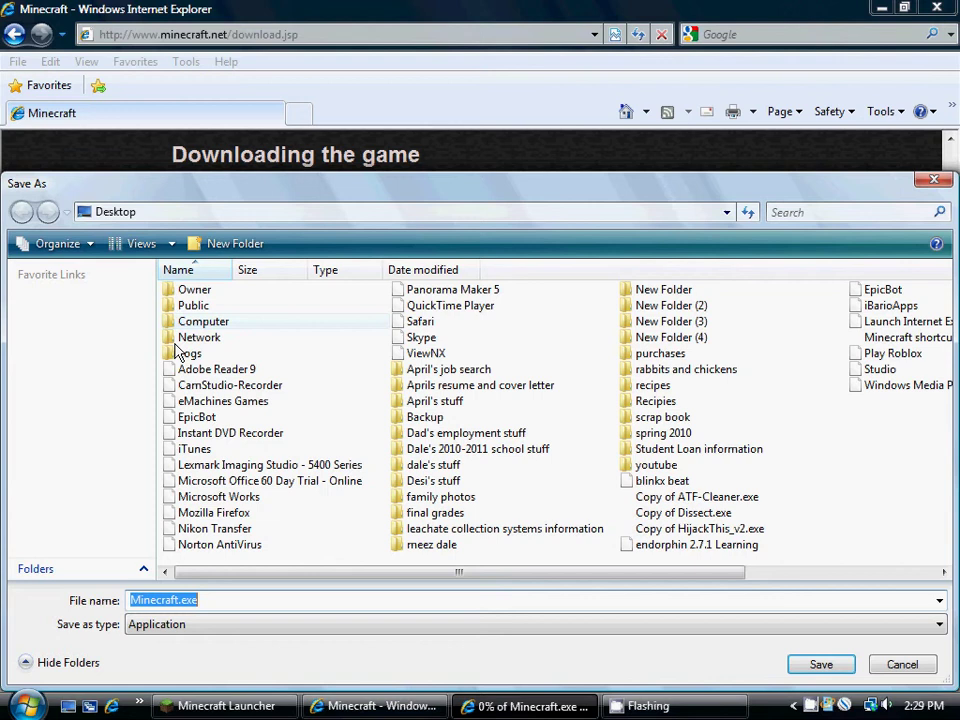
{"action": "key", "text": "Return"}
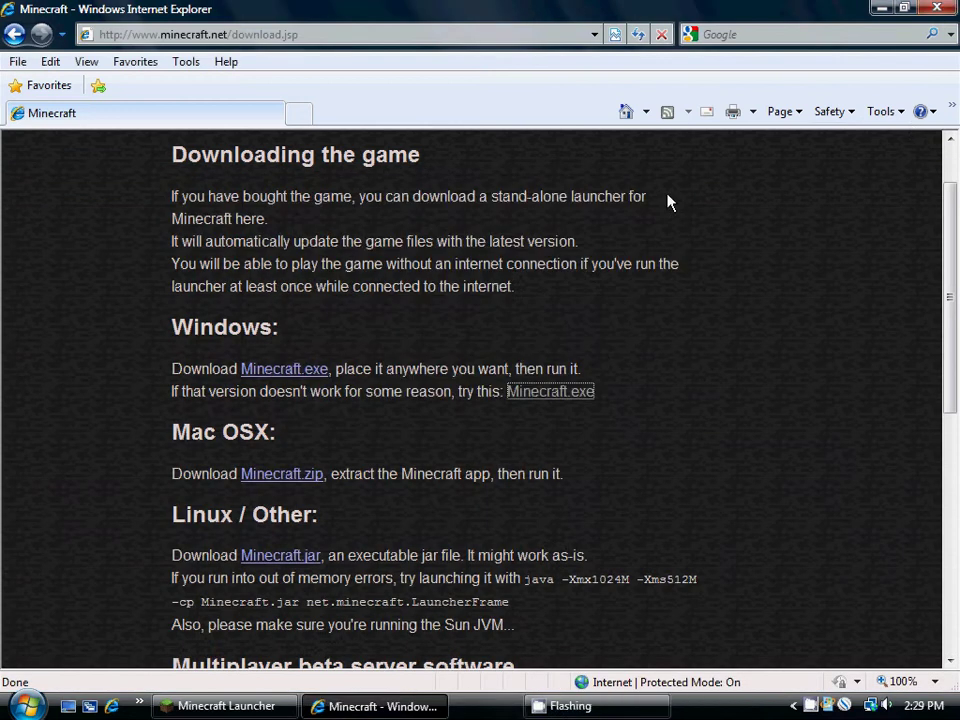
Step: Switch to the Minecraft Launcher, maximize it and log in with the account password
{"action": "left_click", "coordinate": [878, 9]}
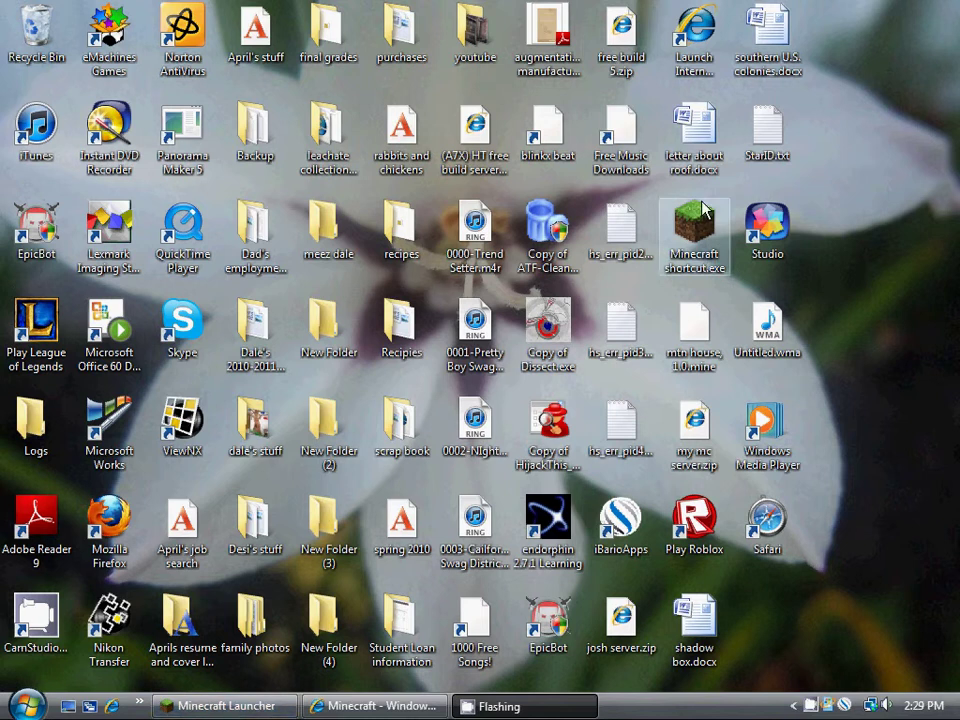
{"action": "left_click", "coordinate": [230, 707]}
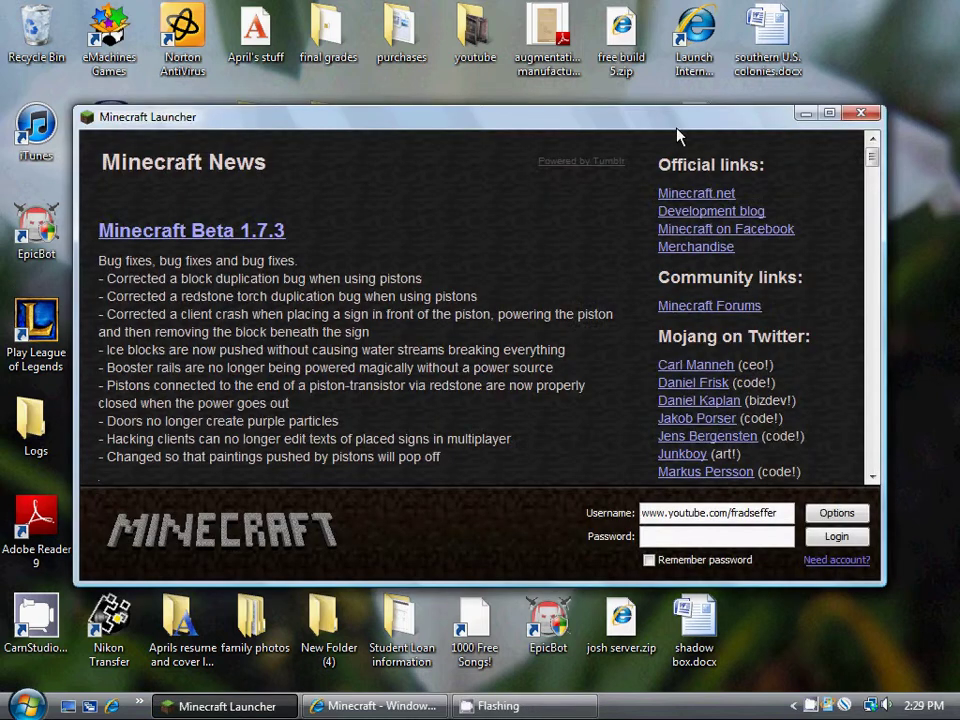
{"action": "left_click", "coordinate": [829, 113]}
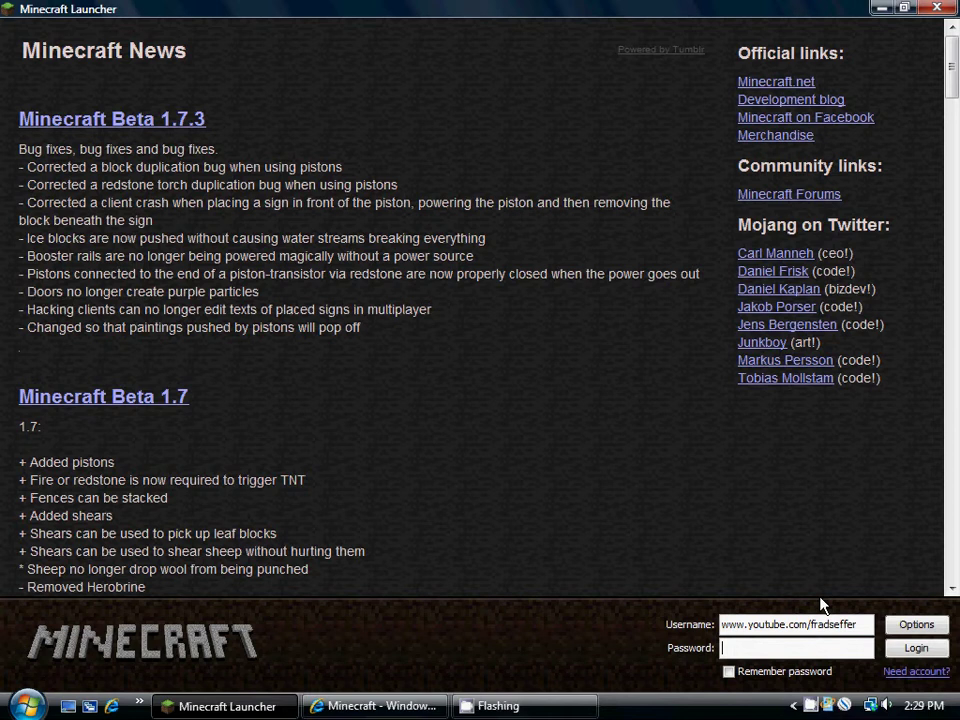
{"action": "type", "text": "**********"}
{"action": "left_click", "coordinate": [918, 650]}
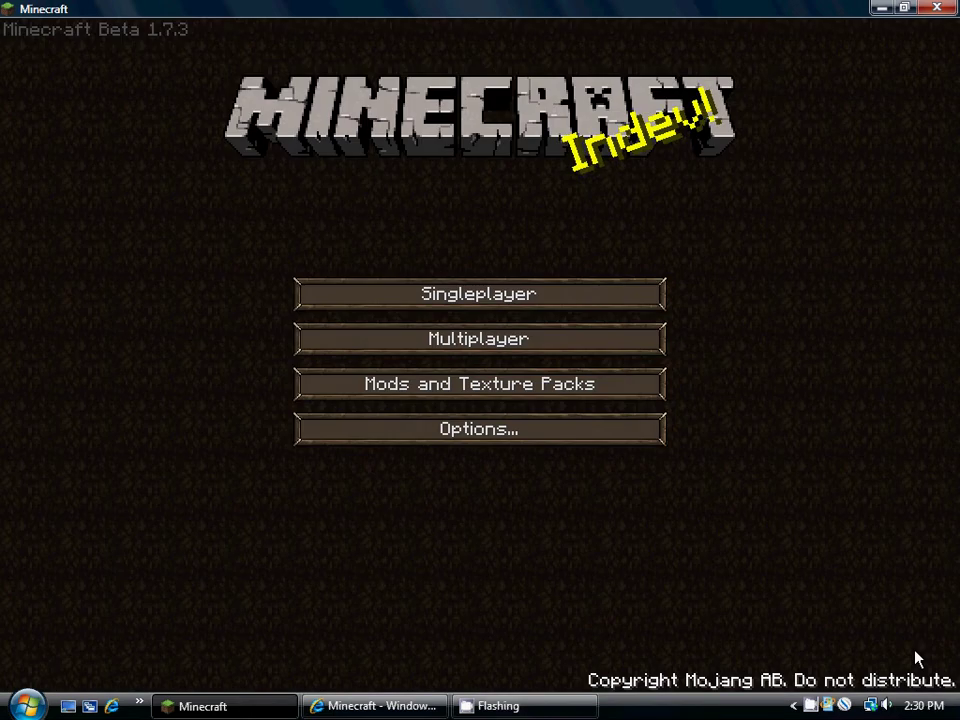
Step: Load the first saved world in the singleplayer world list
{"action": "left_click", "coordinate": [479, 300]}
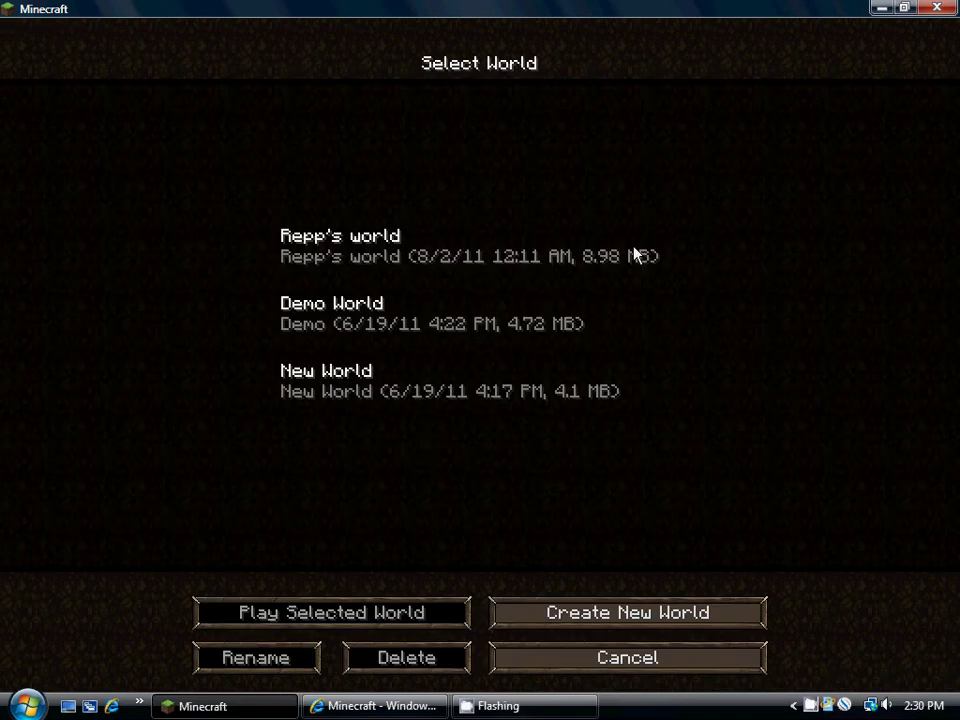
{"action": "left_click", "coordinate": [420, 258]}
{"action": "double_click", "coordinate": [420, 258]}
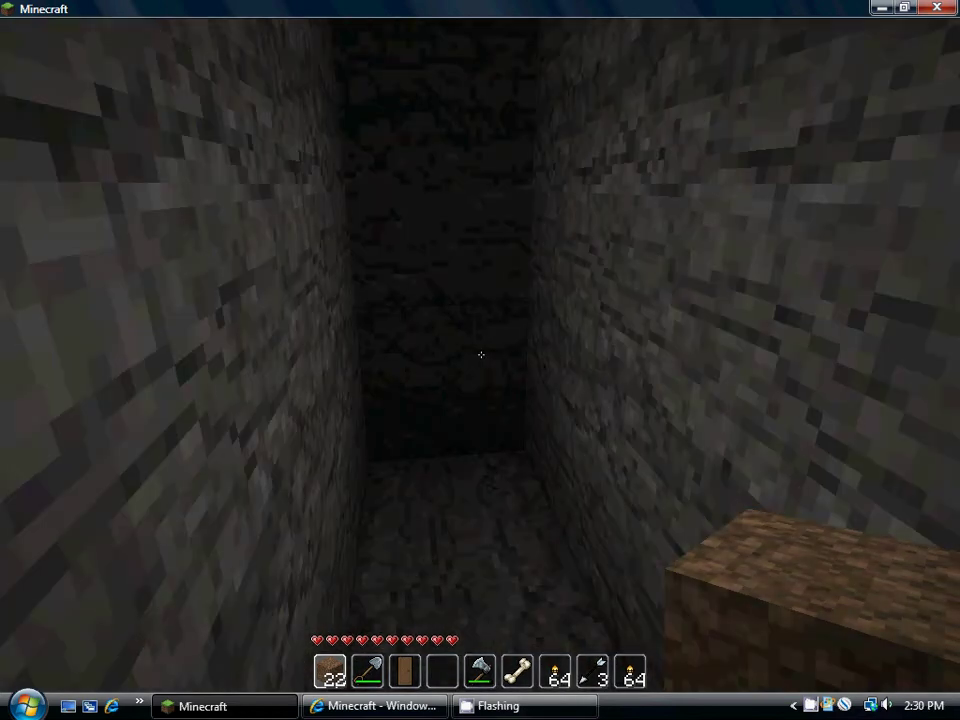
Step: Set the mouse sensitivity to 66% in the game options and return to the game
{"action": "key", "text": "Escape"}
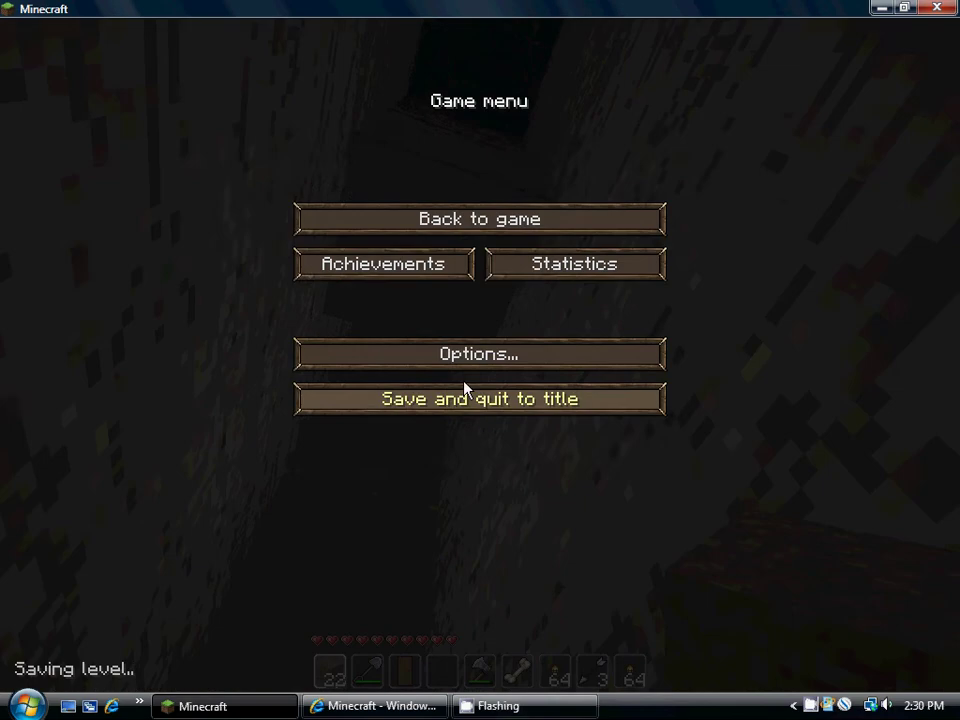
{"action": "left_click", "coordinate": [465, 351]}
{"action": "left_click", "coordinate": [585, 199]}
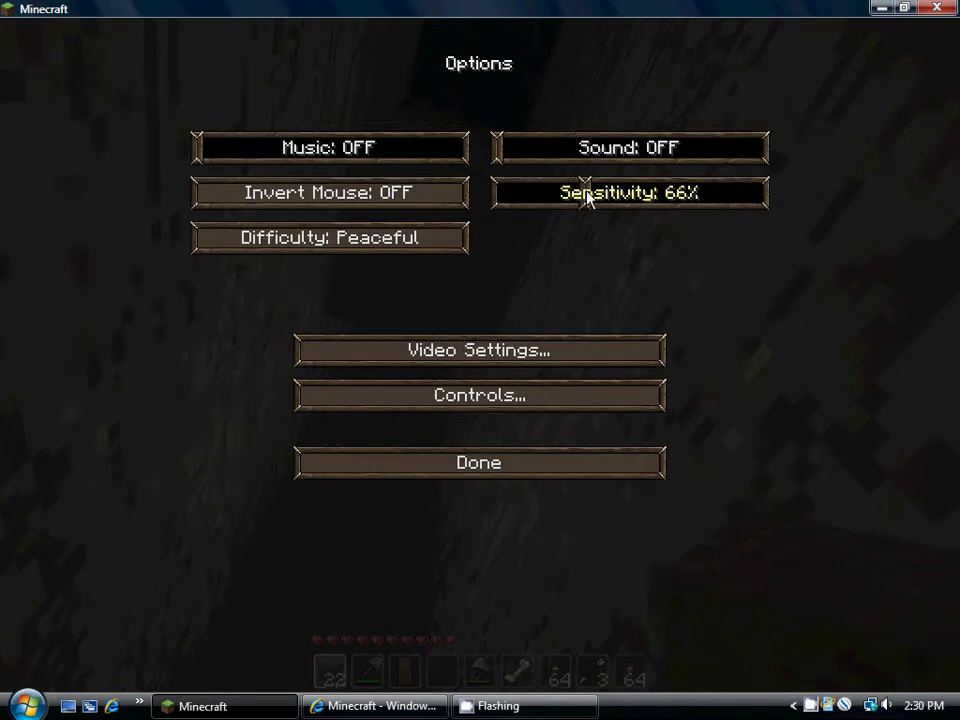
{"action": "key", "text": "Escape"}
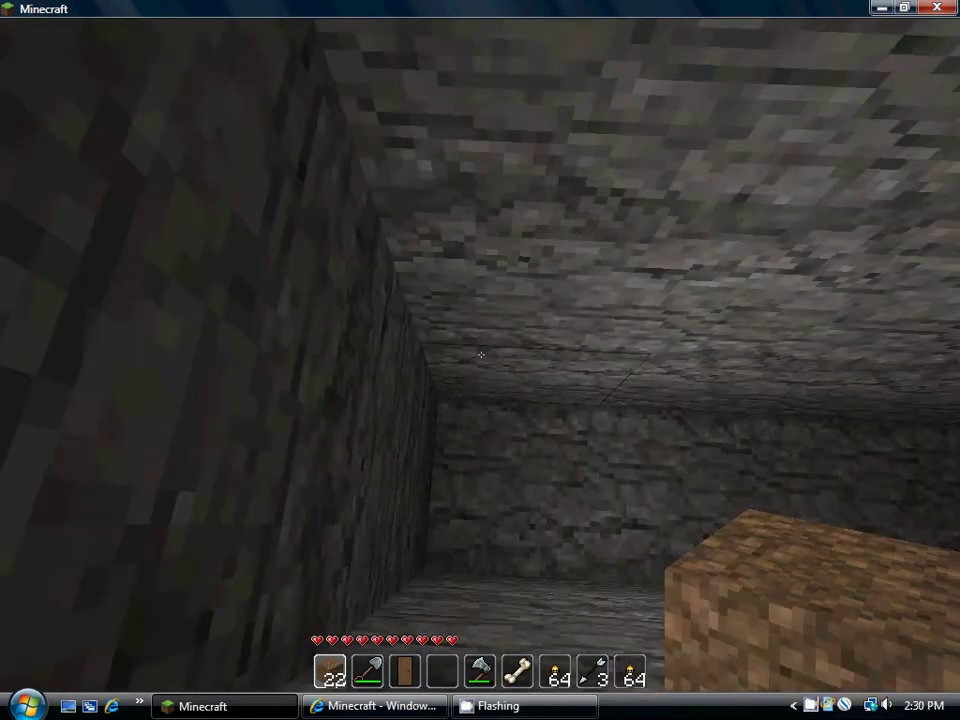
Step: Pillar up out of the stone shaft to the surface by placing 12 dirt blocks
{"action": "right_click", "coordinate": [481, 355]}
{"action": "right_click", "coordinate": [481, 355]}
{"action": "right_click", "coordinate": [481, 355]}
{"action": "right_click", "coordinate": [481, 355]}
{"action": "right_click", "coordinate": [481, 355]}
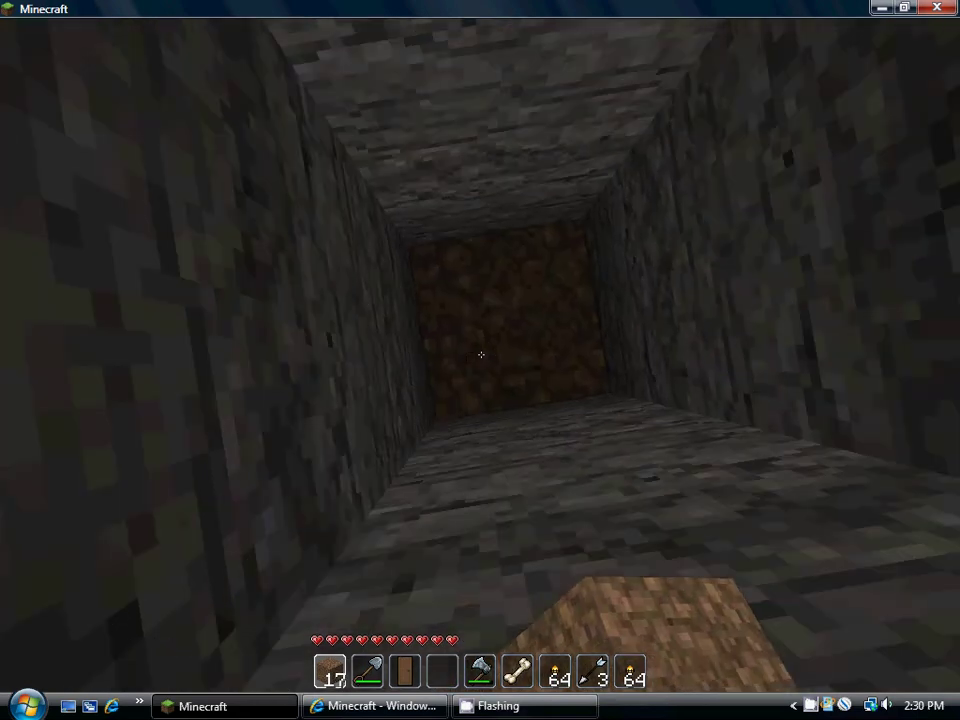
{"action": "right_click", "coordinate": [481, 355]}
{"action": "right_click", "coordinate": [481, 355]}
{"action": "right_click", "coordinate": [481, 355]}
{"action": "right_click", "coordinate": [481, 355]}
{"action": "right_click", "coordinate": [481, 355]}
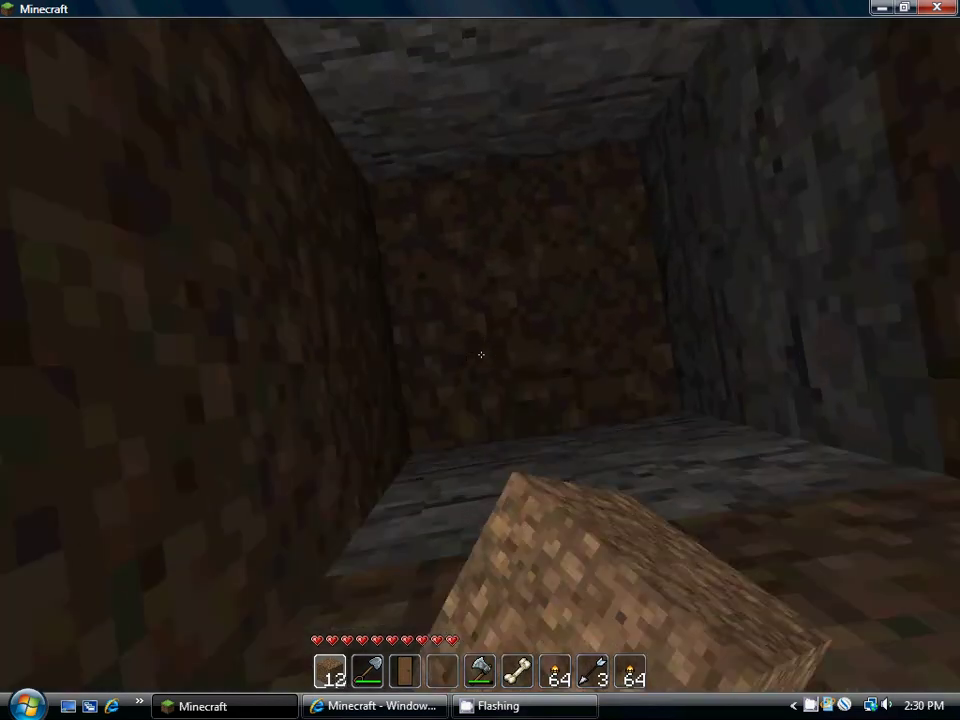
{"action": "right_click", "coordinate": [481, 355]}
{"action": "right_click", "coordinate": [481, 355]}
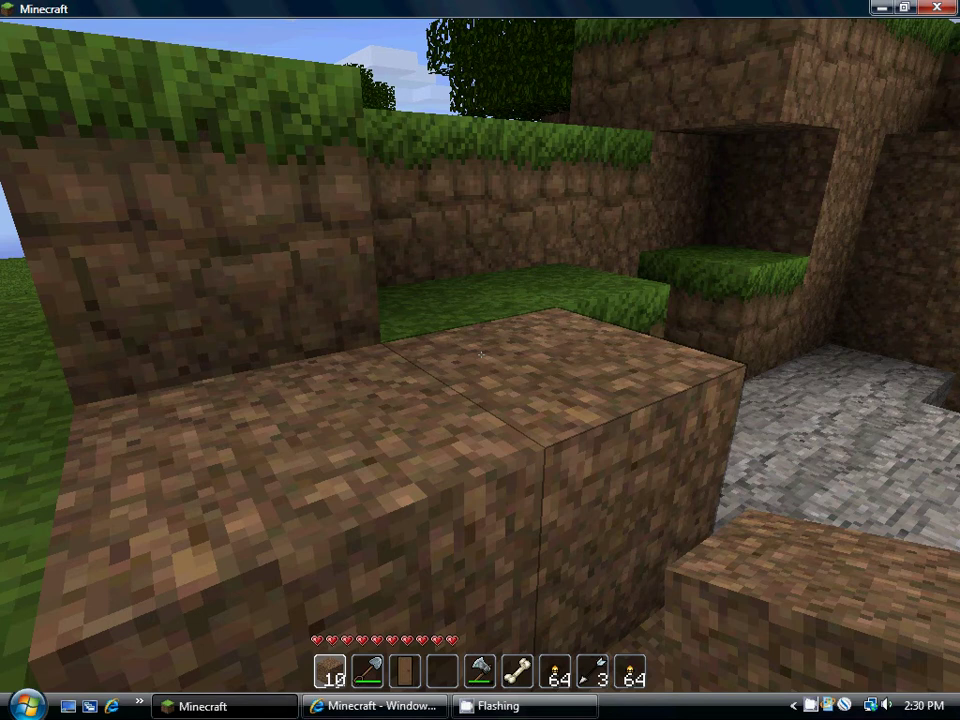
Step: Equip the axe from the fifth hotbar slot and walk across the grass area around the unfinished building
{"action": "key", "text": "5"}
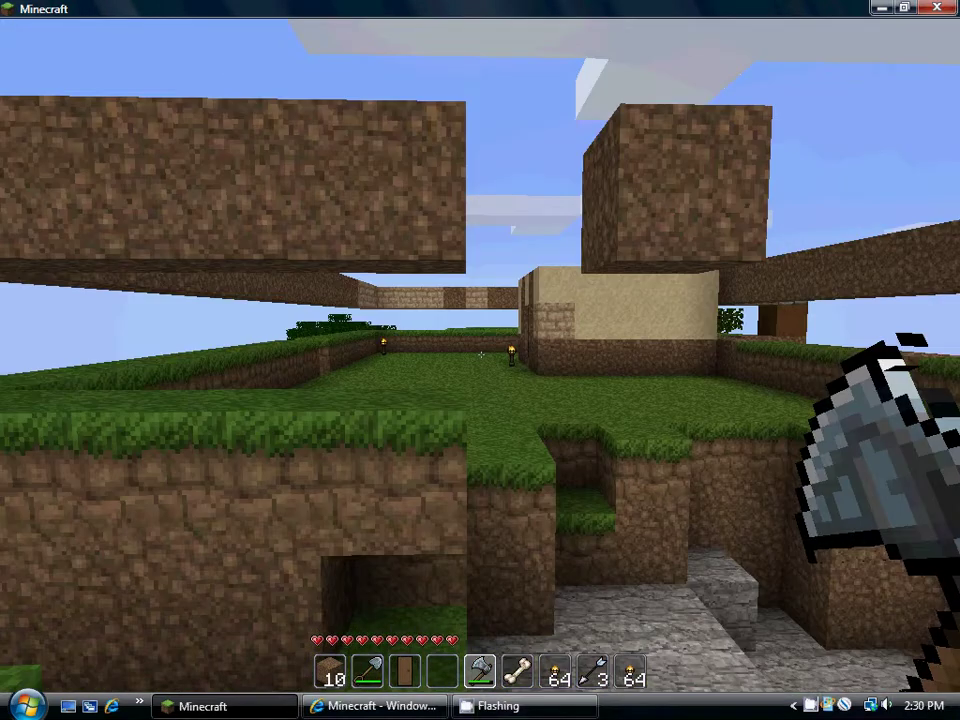
{"action": "key", "text": "w"}
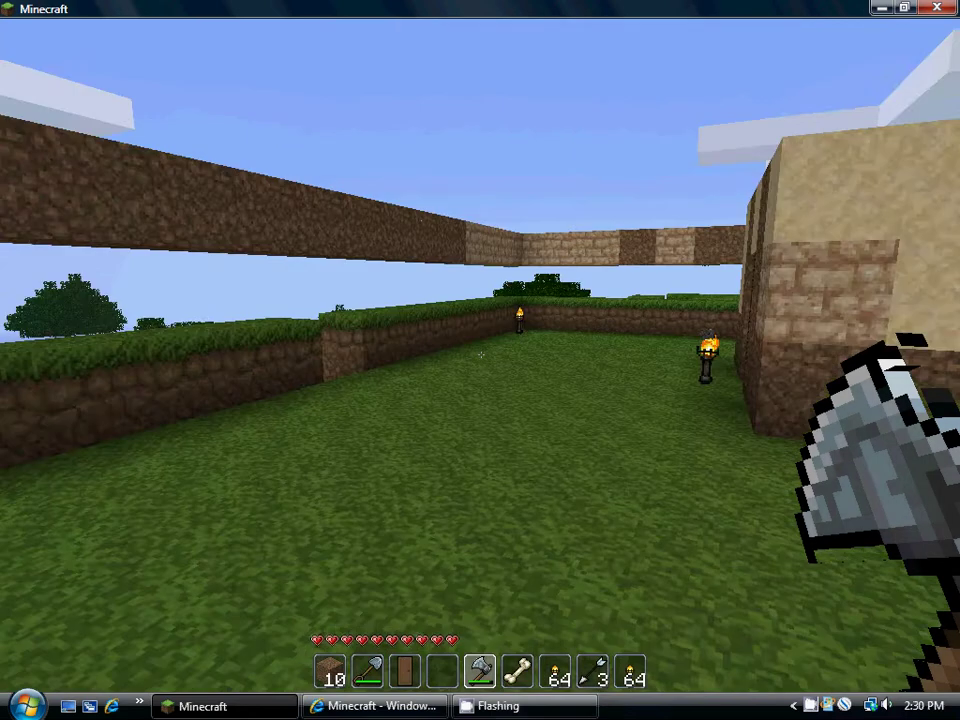
{"action": "key", "text": "w"}
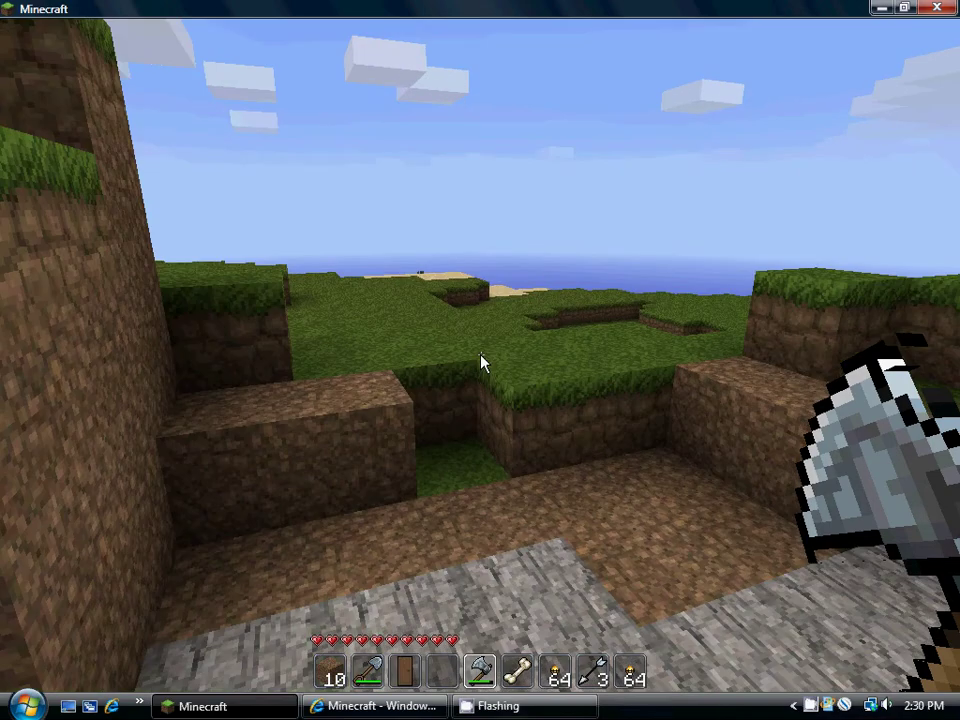
Step: Save and quit the world to the title screen and open the multiplayer connection screen
{"action": "key", "text": "Escape"}
{"action": "left_click", "coordinate": [511, 412]}
{"action": "left_click", "coordinate": [450, 340]}
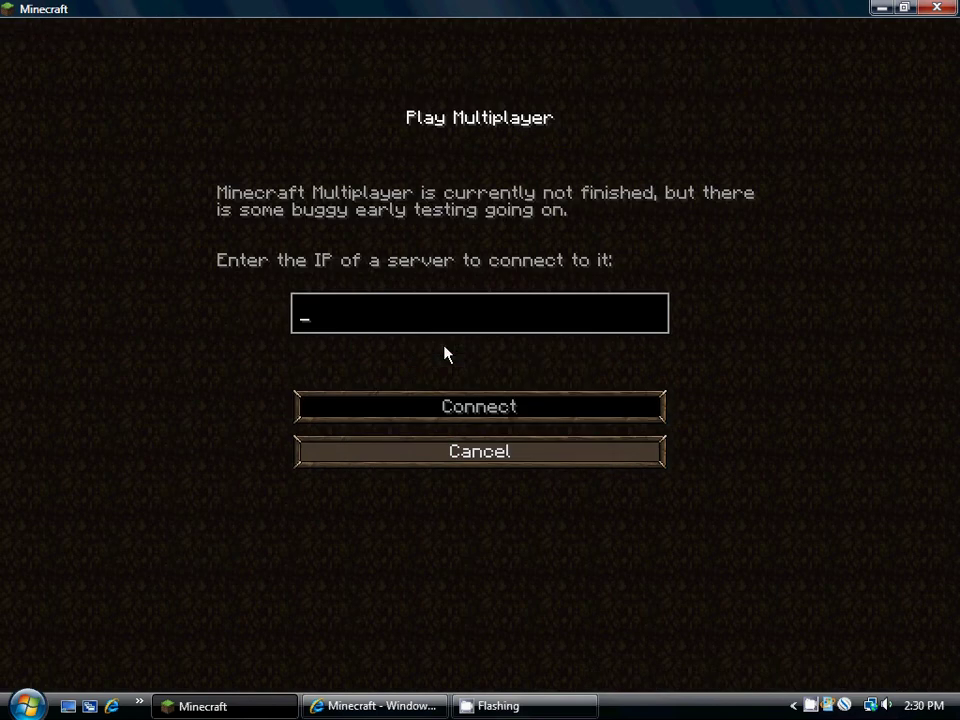
{"action": "type", "text": "m"}
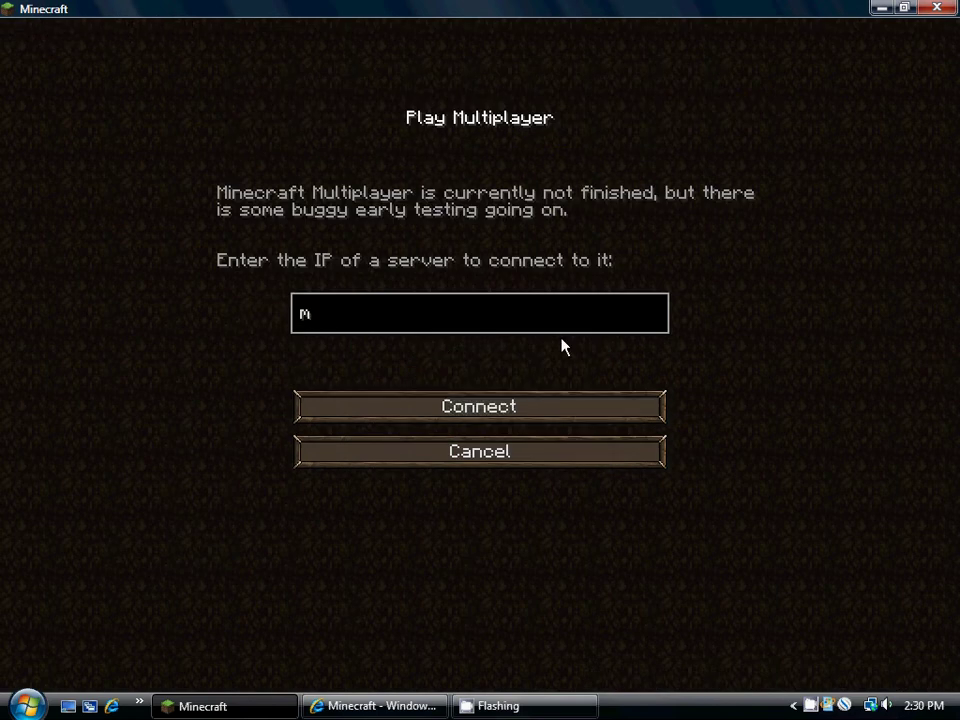
{"action": "type", "text": "b"}
{"action": "key", "text": "BackSpace"}
{"action": "key", "text": "BackSpace"}
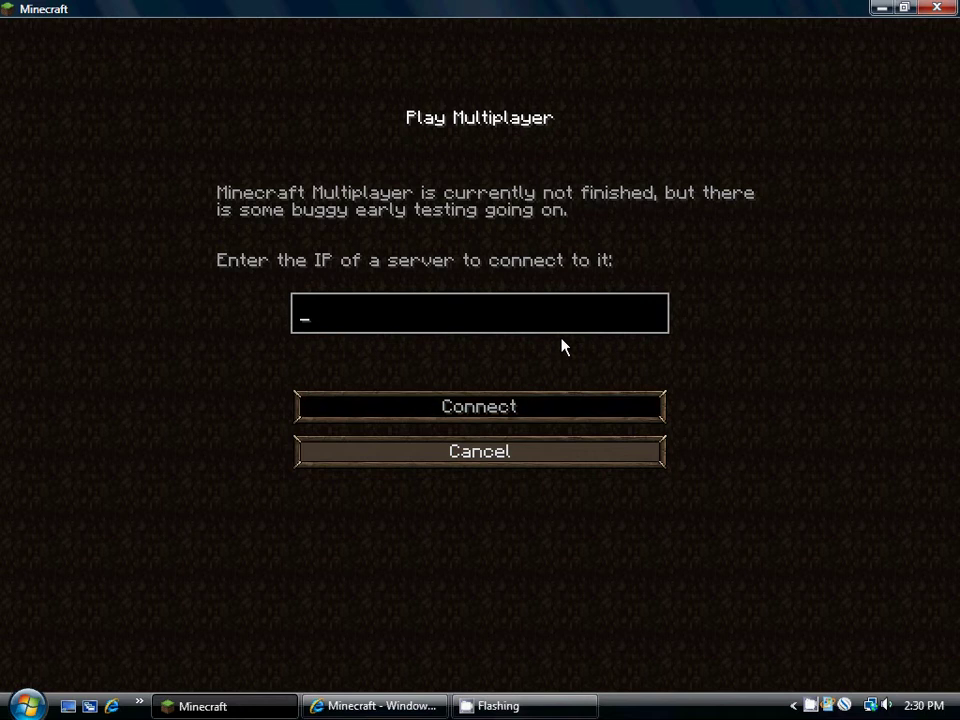
{"action": "type", "text": "wqw"}
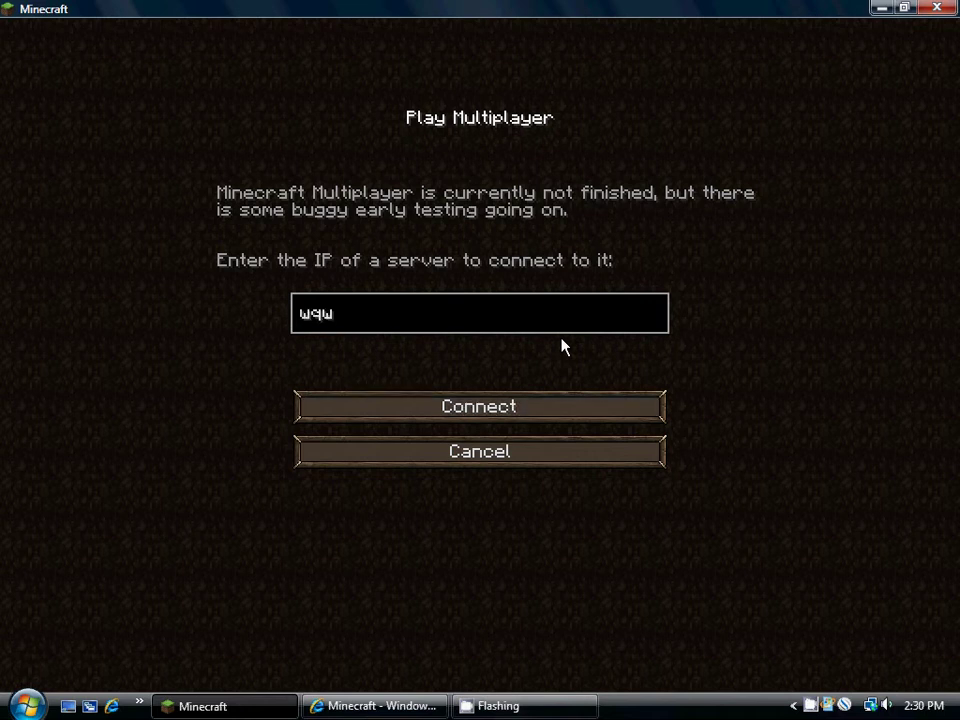
{"action": "key", "text": "BackSpace"}
{"action": "key", "text": "BackSpace"}
{"action": "type", "text": "ww.playminecraft"}
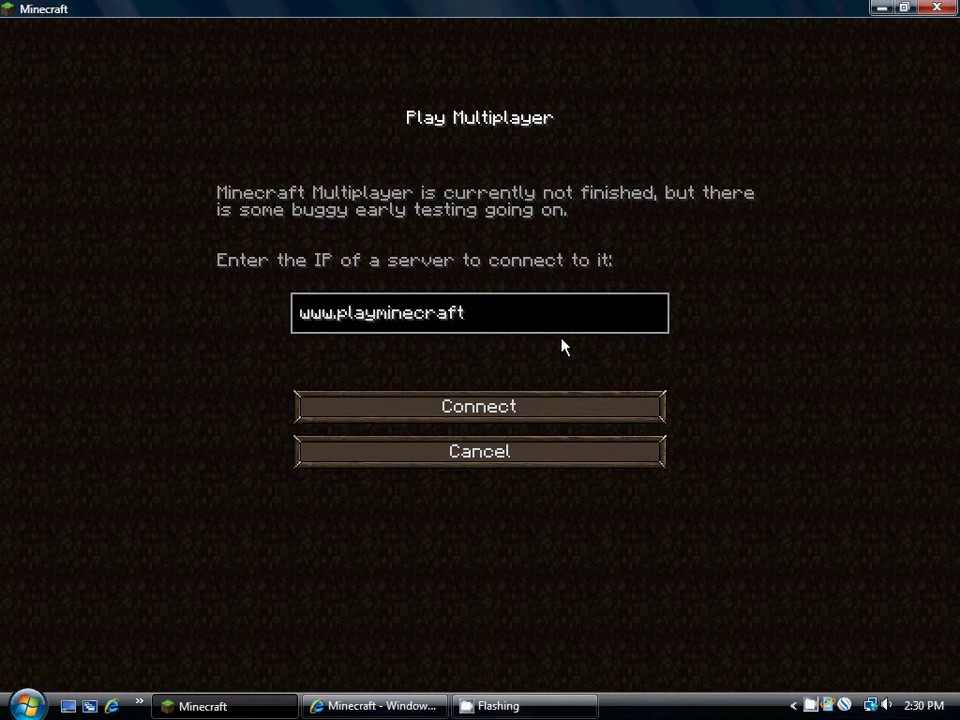
{"action": "type", "text": ".net:25565"}
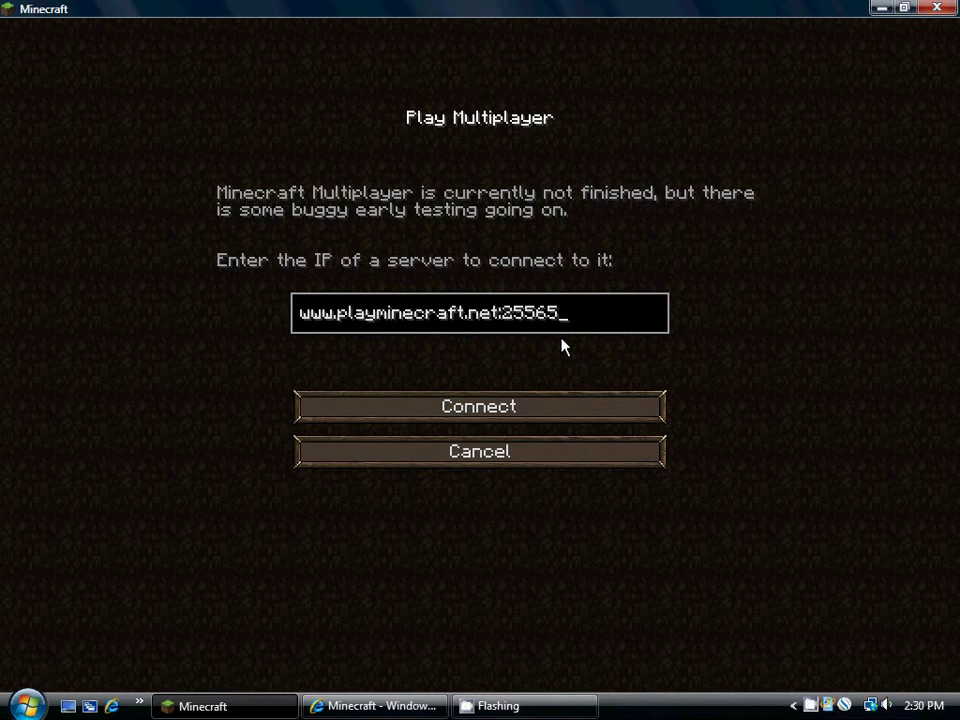
{"action": "key", "text": "Return"}
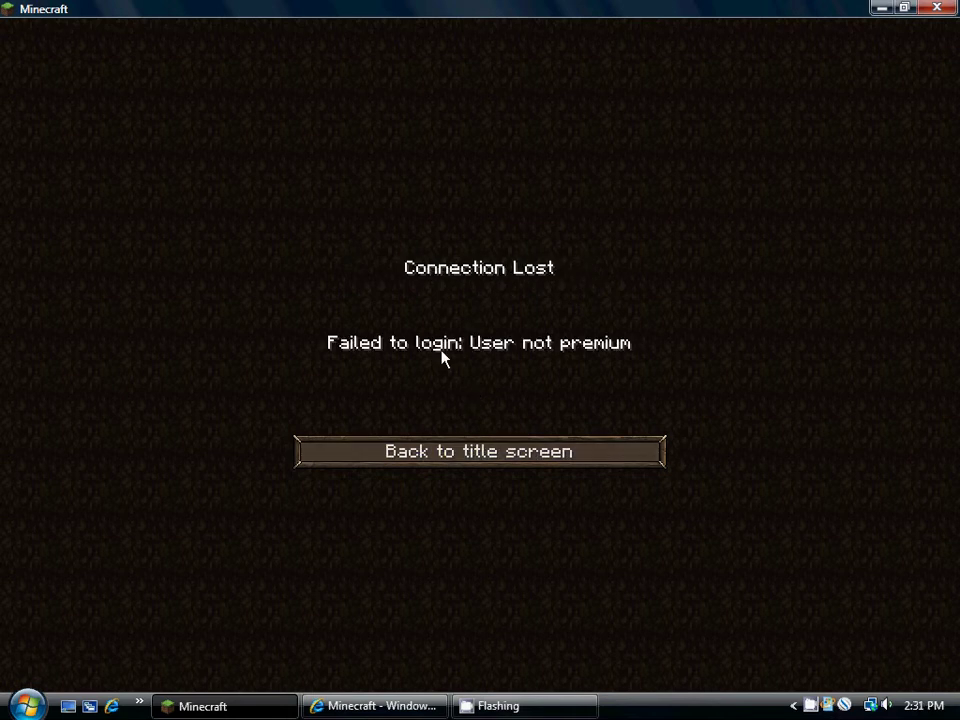
Step: Return to the title screen and load the singleplayer world named Demo World
{"action": "left_click", "coordinate": [525, 456]}
{"action": "left_click", "coordinate": [491, 288]}
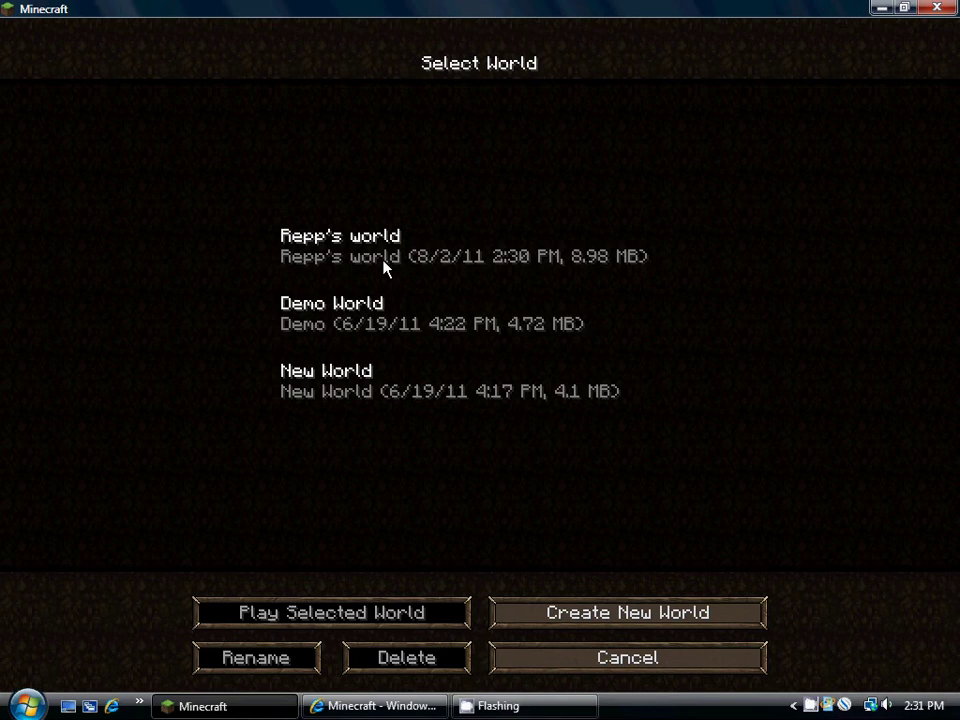
{"action": "left_click", "coordinate": [340, 312]}
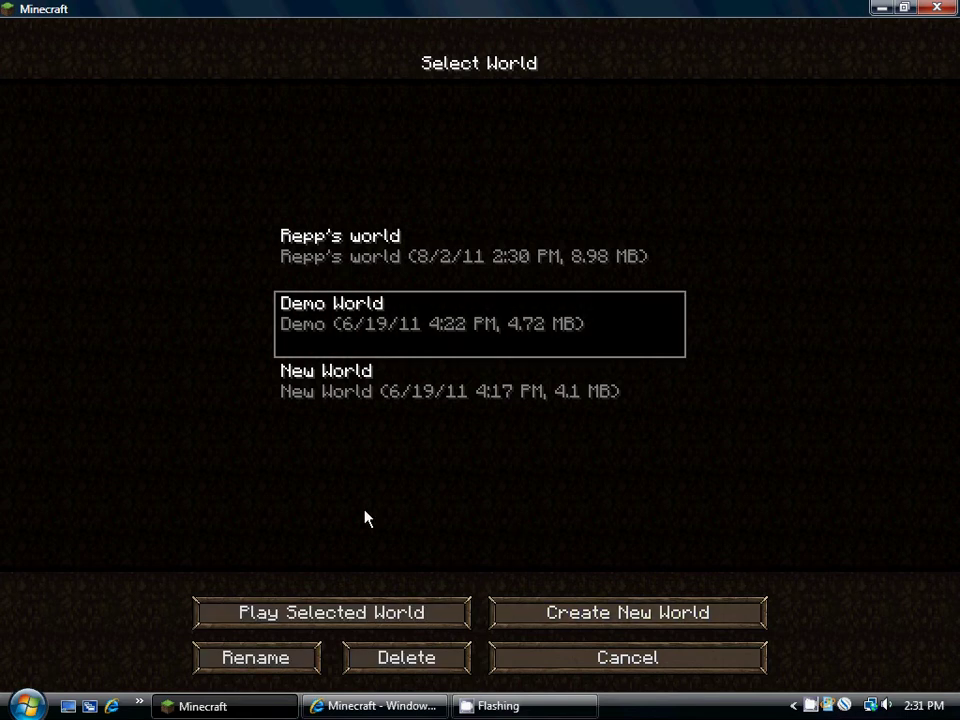
{"action": "left_click", "coordinate": [352, 610]}
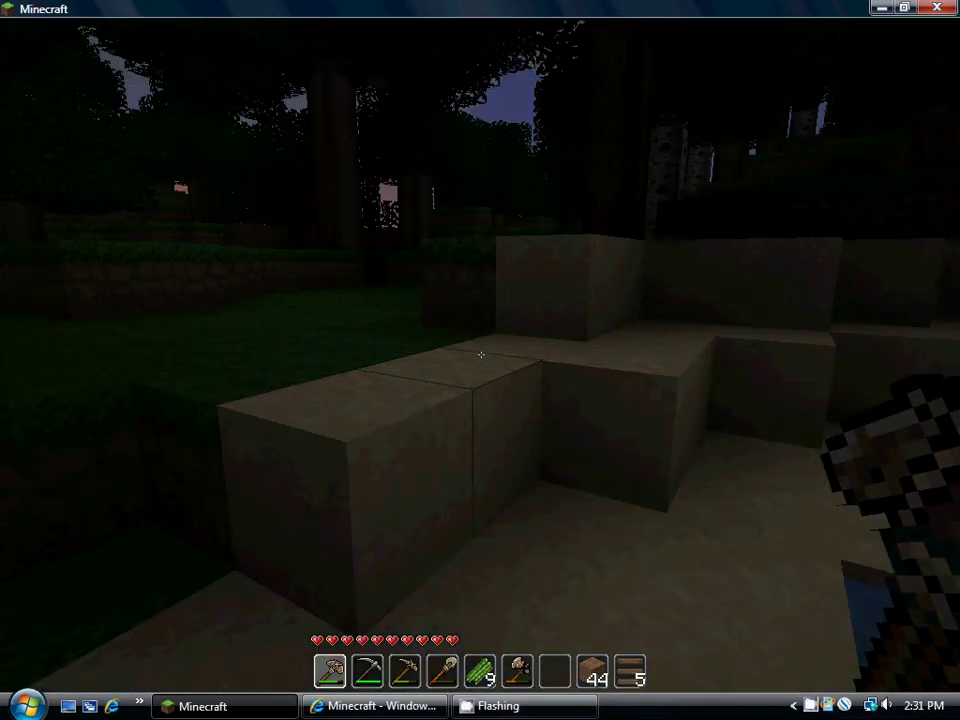
Step: Look around the sandy shore, equip the tool in the sixth hotbar slot, and view the inventory
{"action": "left_click", "coordinate": [480, 355]}
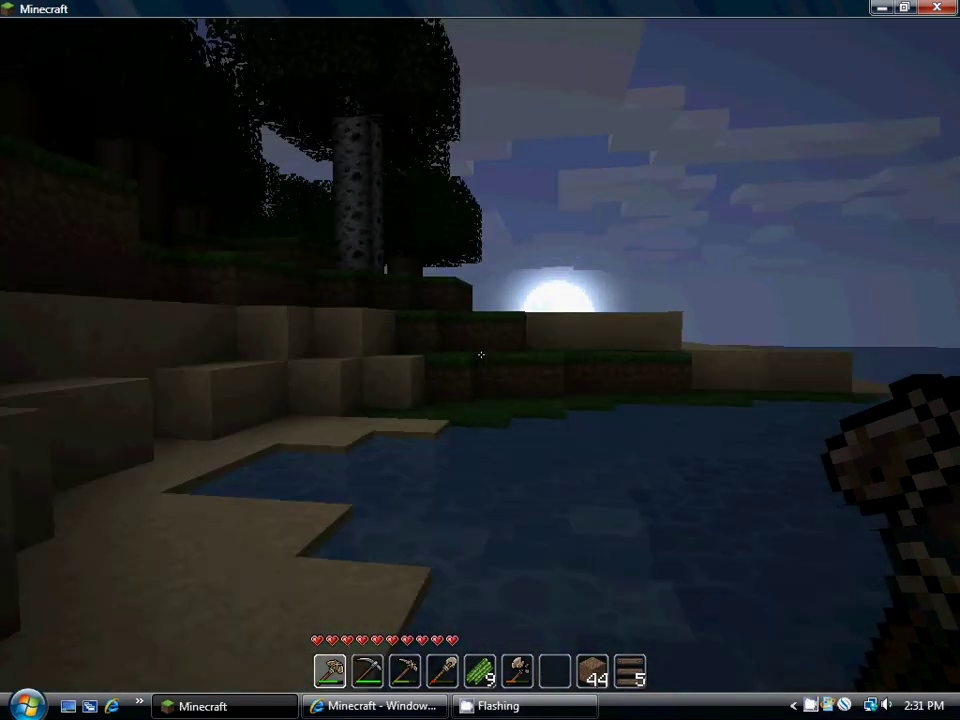
{"action": "key", "text": "6"}
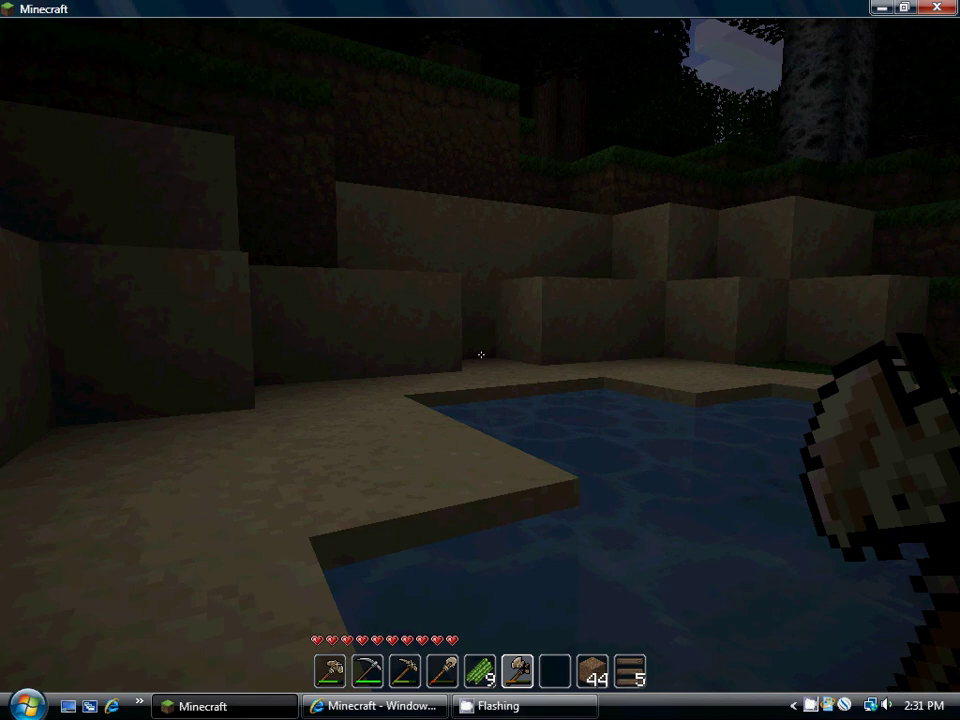
{"action": "key", "text": "e"}
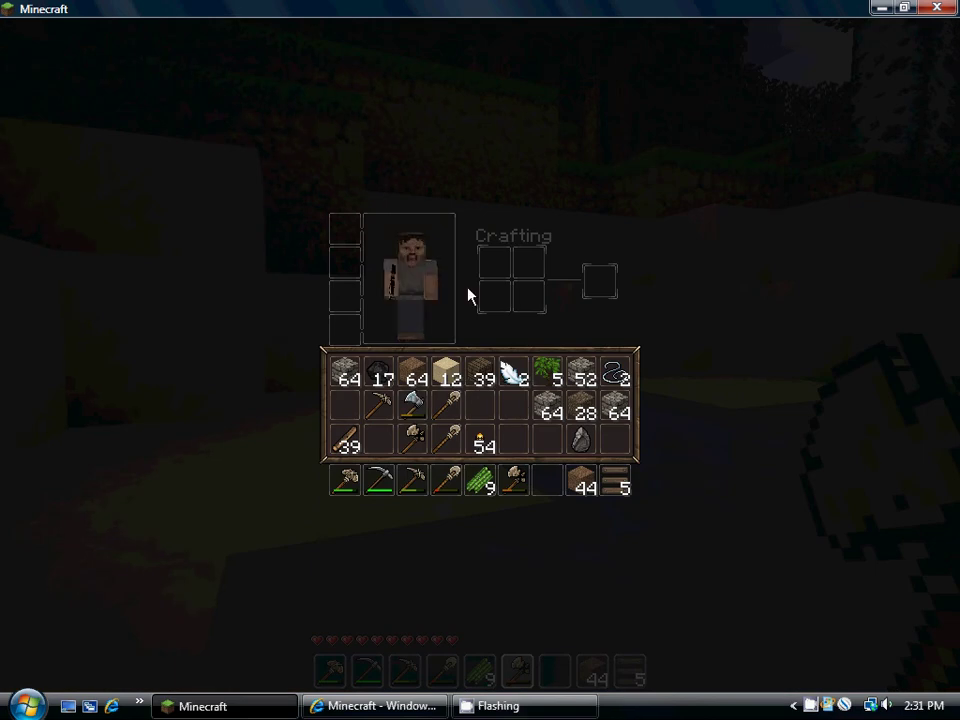
Step: Save and quit Demo World to the title screen, and switch the texture pack to Default
{"action": "key", "text": "Escape"}
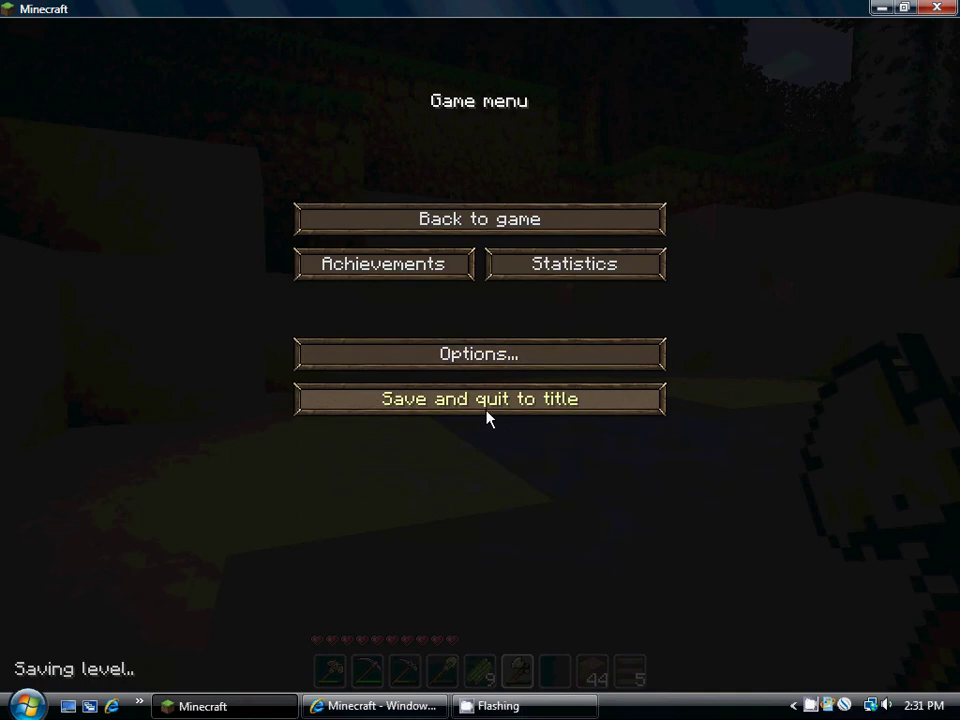
{"action": "left_click", "coordinate": [487, 418]}
{"action": "left_click", "coordinate": [403, 386]}
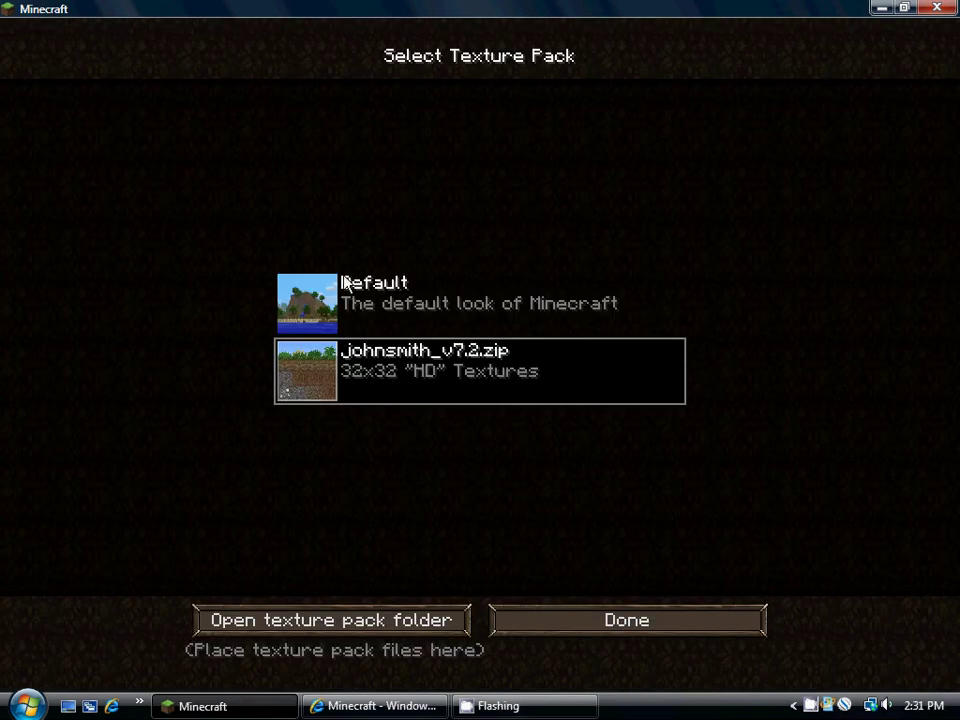
{"action": "left_click", "coordinate": [330, 292]}
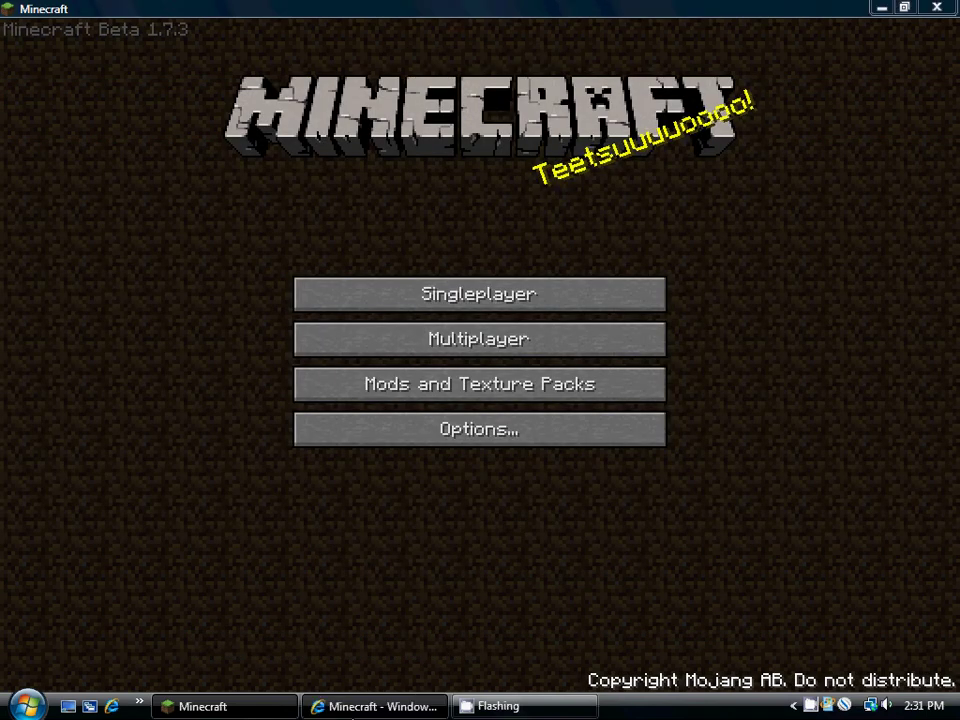
Step: Switch briefly to the Minecraft browser window and back to the game, and open the multiplayer connection screen
{"action": "left_click", "coordinate": [375, 706]}
{"action": "left_click", "coordinate": [262, 712]}
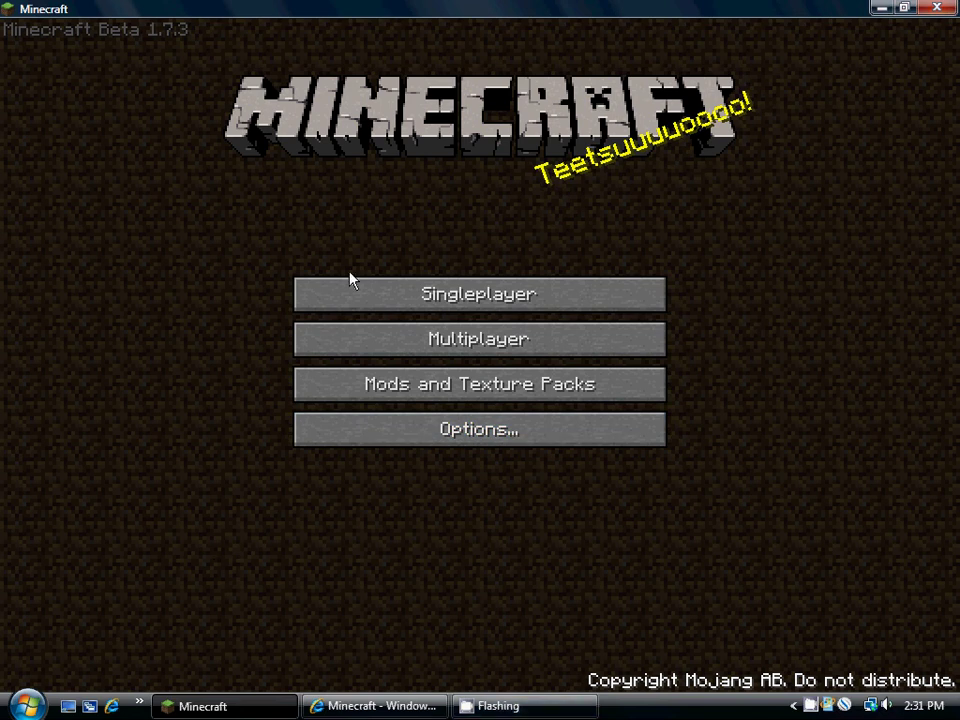
{"action": "left_click", "coordinate": [365, 339]}
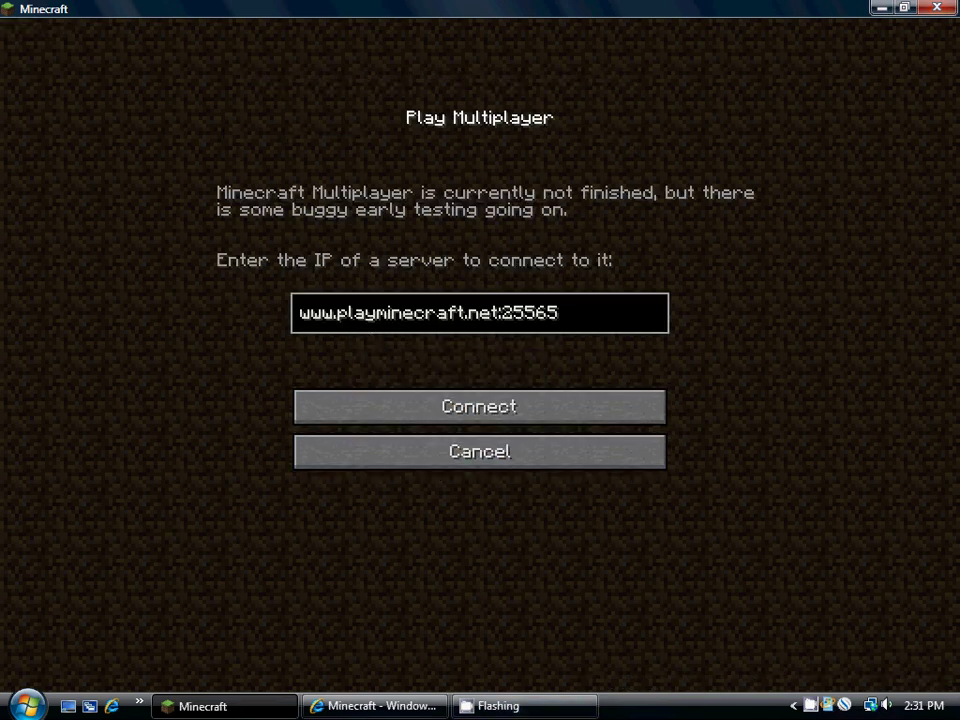